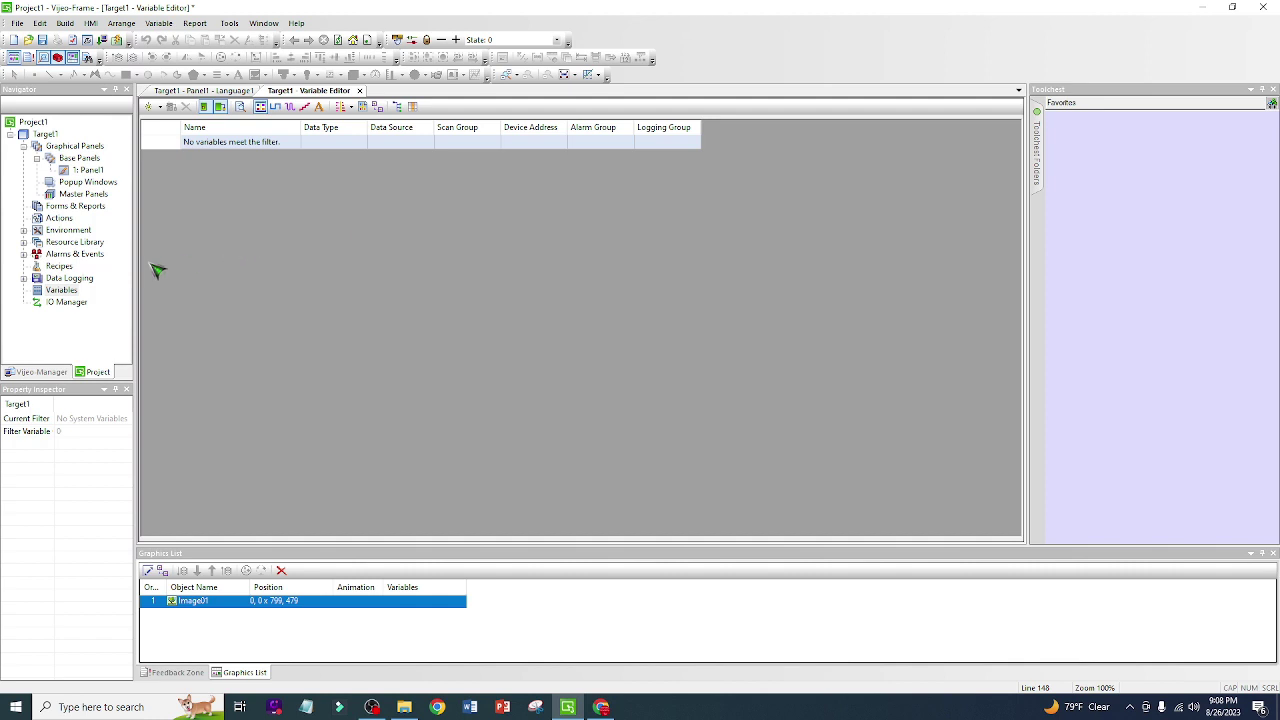
# Bring up a New Variable dialog proposing the DINT variable DINT01 with Internal data source.
pyautogui.rightClick(60, 291)
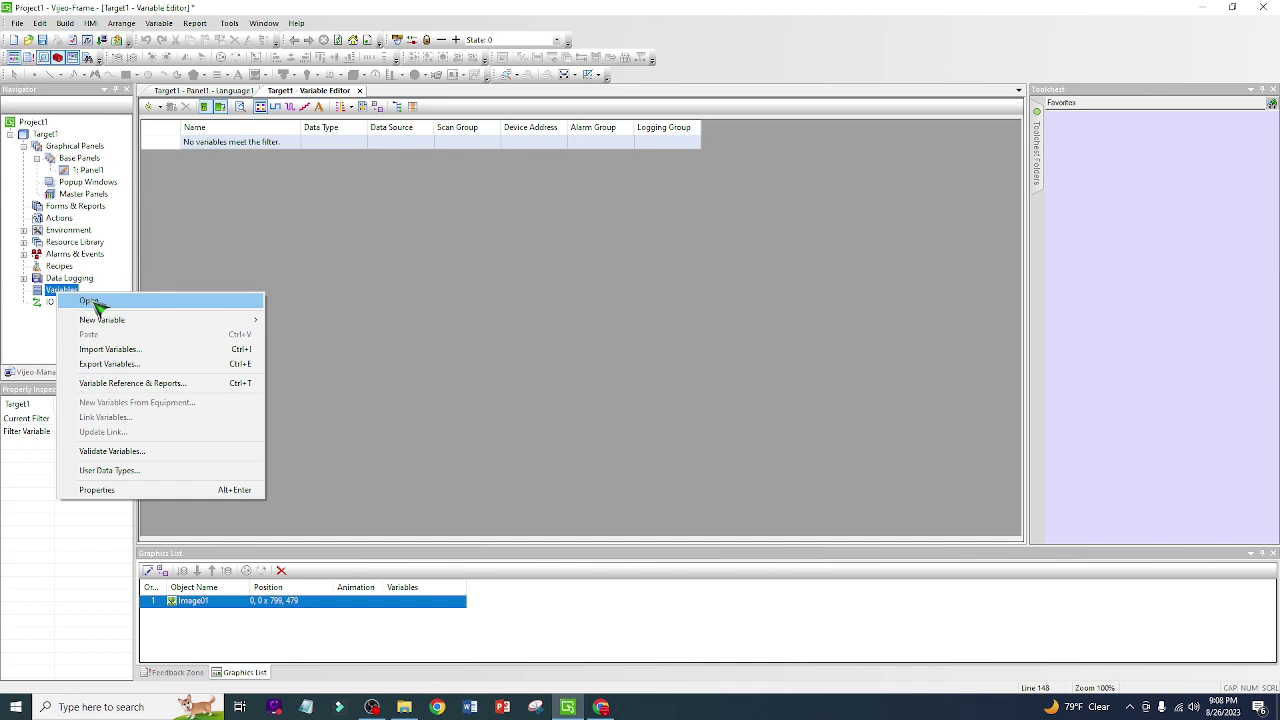
pyautogui.moveTo(101, 322)
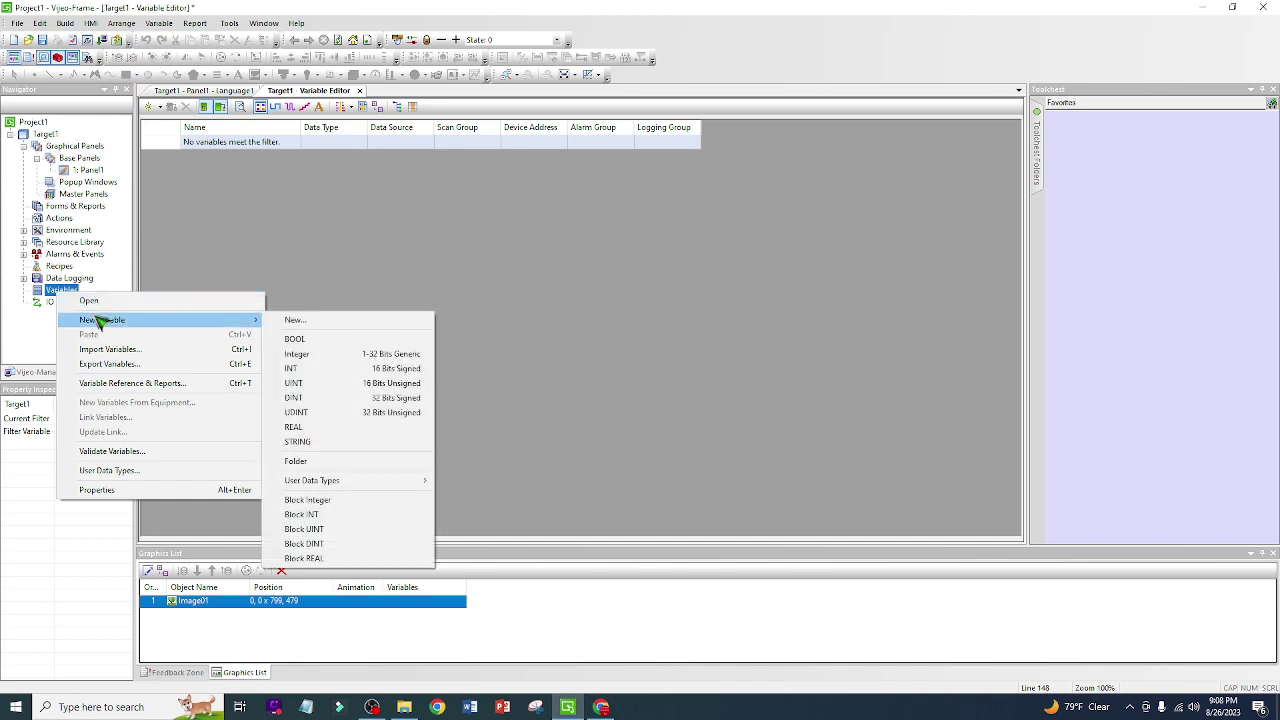
pyautogui.click(435, 244)
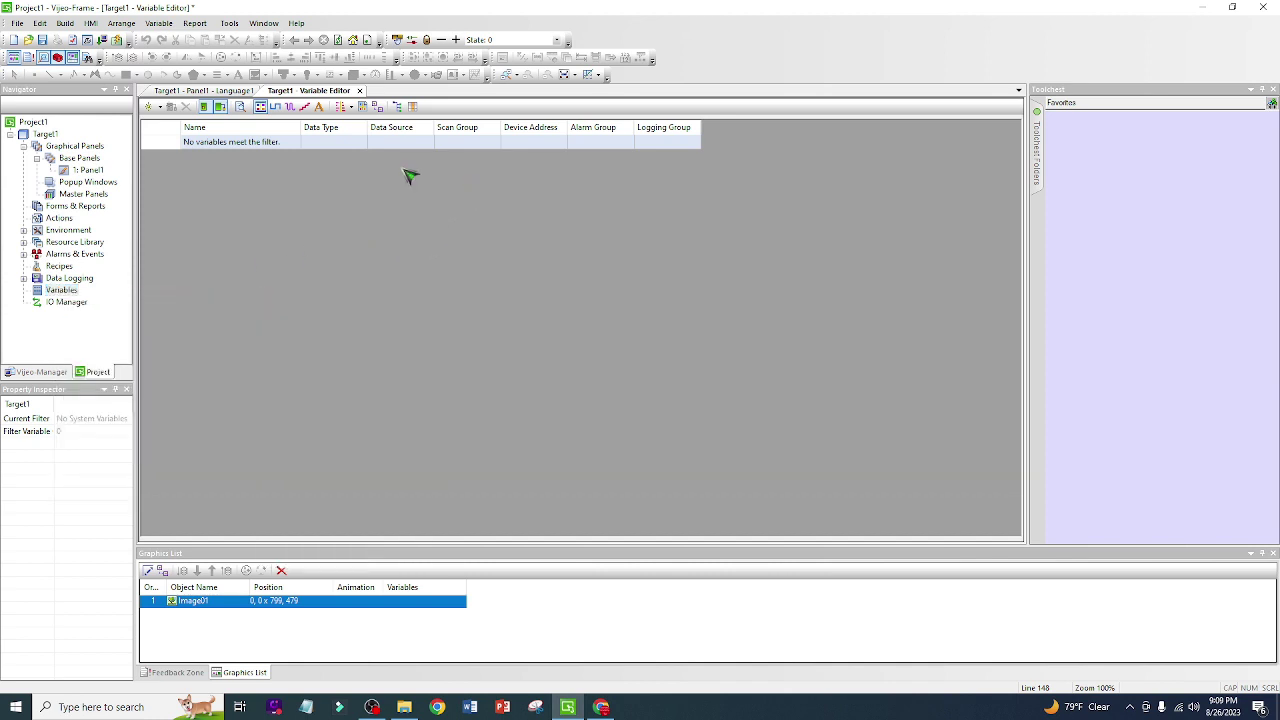
pyautogui.click(152, 108)
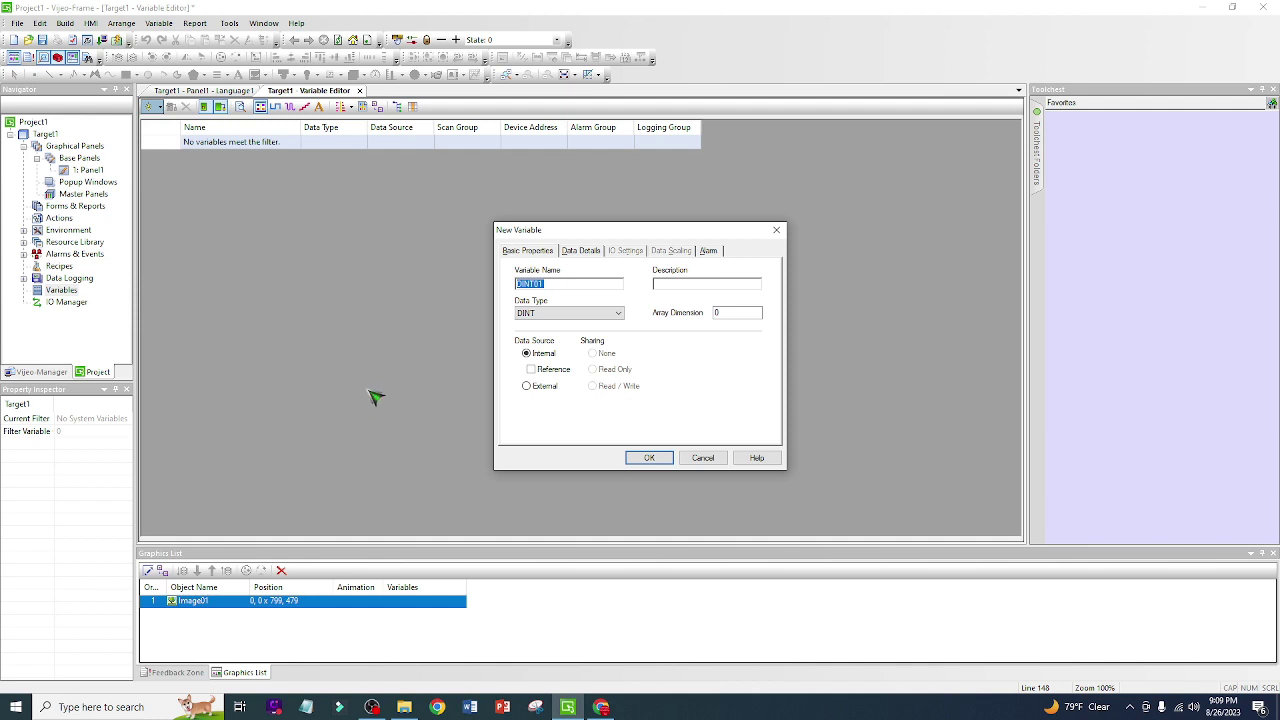
# Rename the new variable from DINT01 to Start.
pyautogui.click(553, 284)
pyautogui.press('BackSpace')
pyautogui.press('BackSpace')
pyautogui.press('BackSpace')
pyautogui.press('BackSpace')
pyautogui.press('BackSpace')
pyautogui.press('BackSpace')
pyautogui.write('Start')
pyautogui.press('Tab')
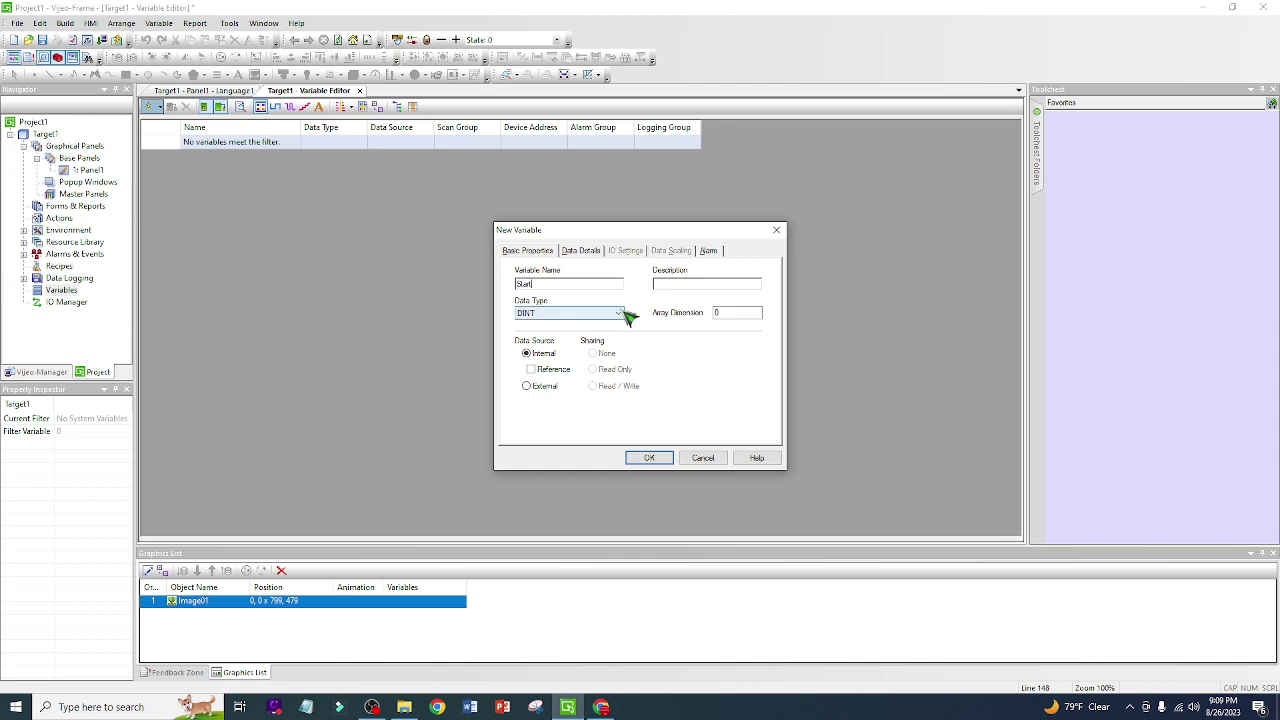
pyautogui.hotkey('shift', 'Tab')
# Set the data source to External, leaving the scan group Unassigned.
pyautogui.click(528, 386)
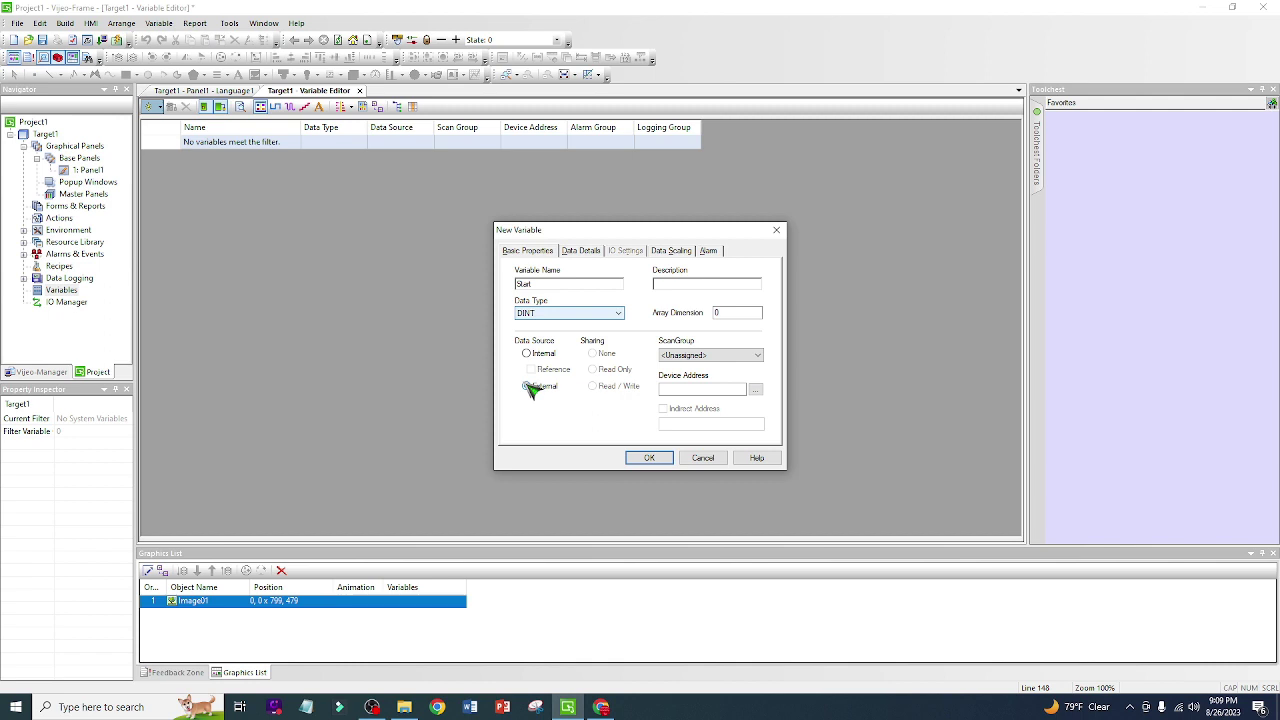
pyautogui.click(757, 355)
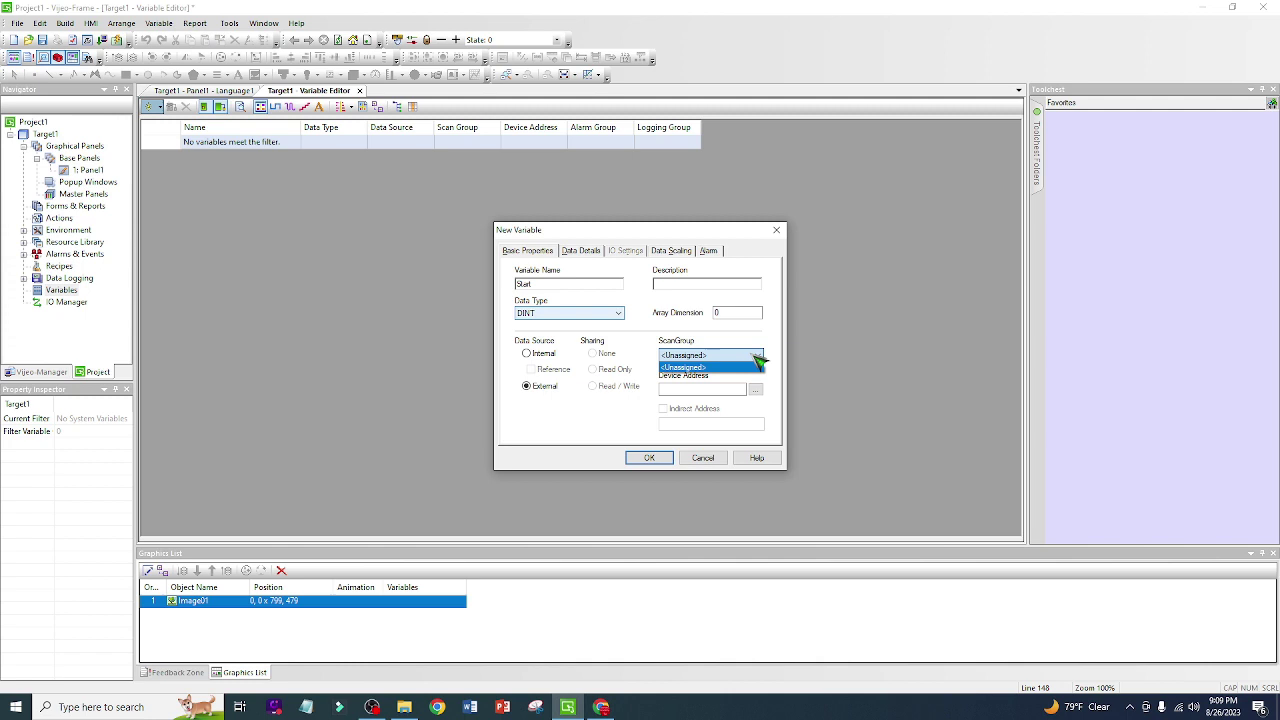
pyautogui.click(755, 355)
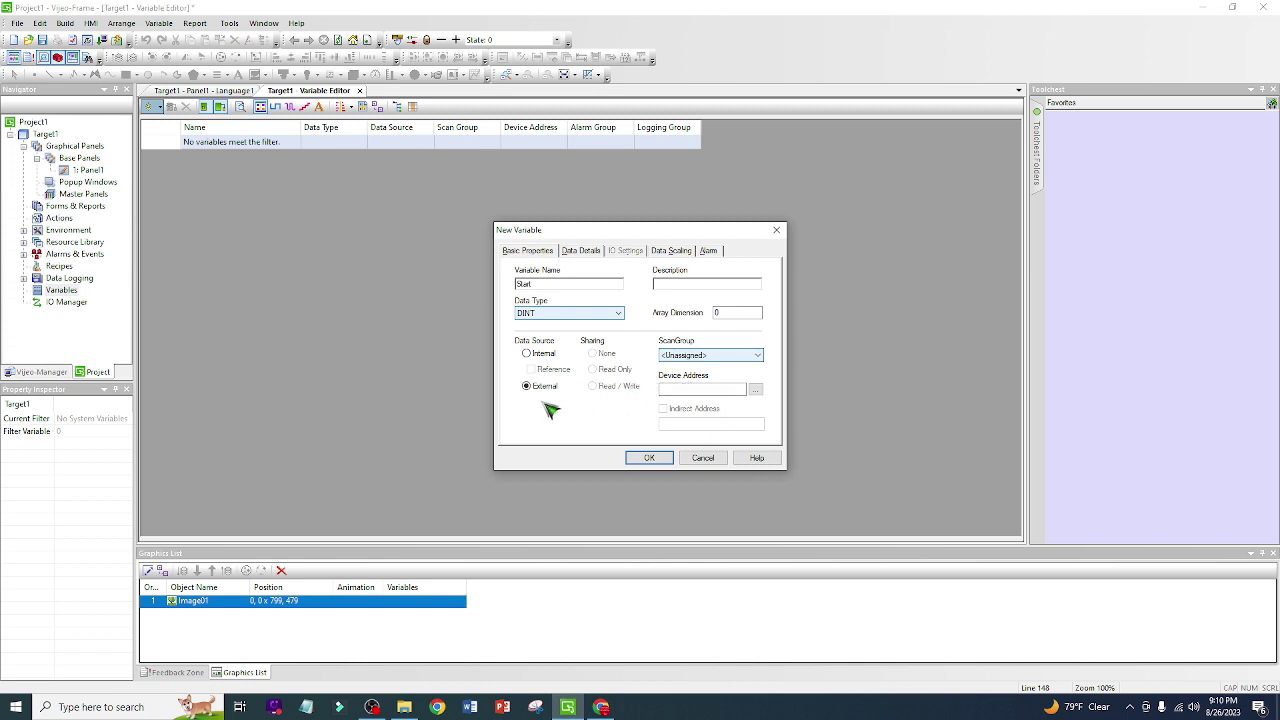
# Switch the data source back to Internal and the data type to BOOL.
pyautogui.click(528, 355)
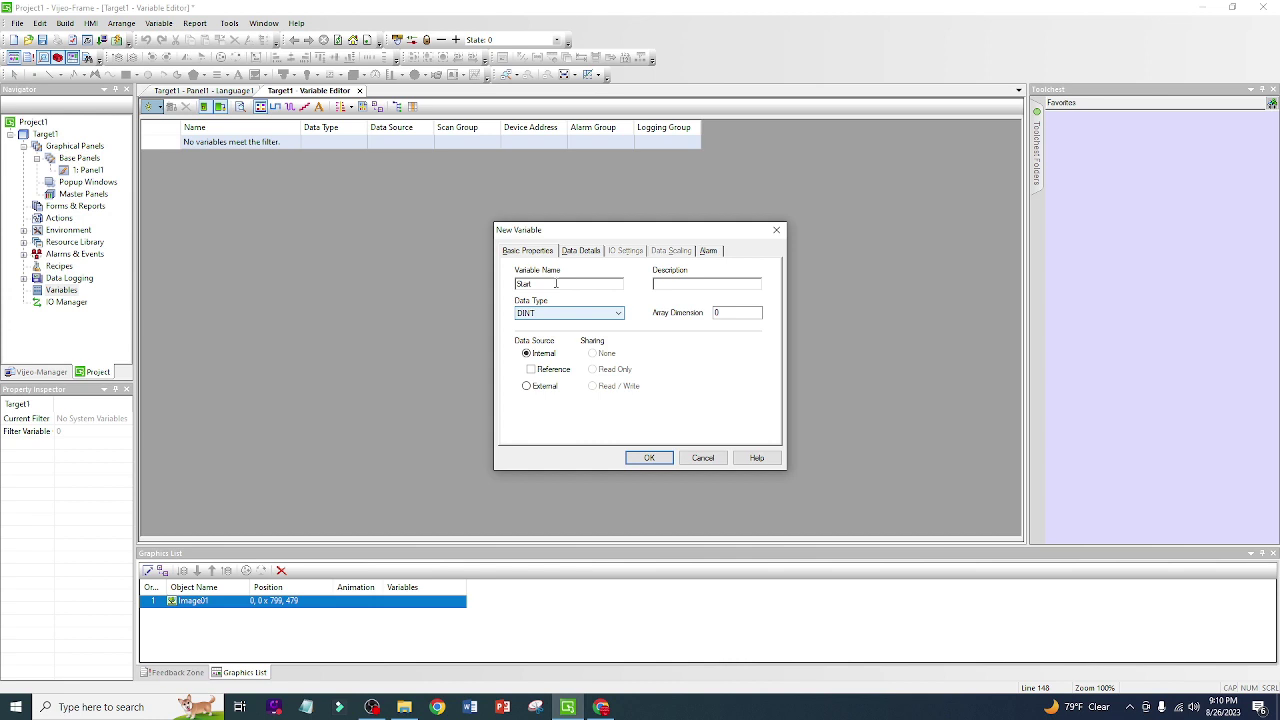
pyautogui.click(619, 314)
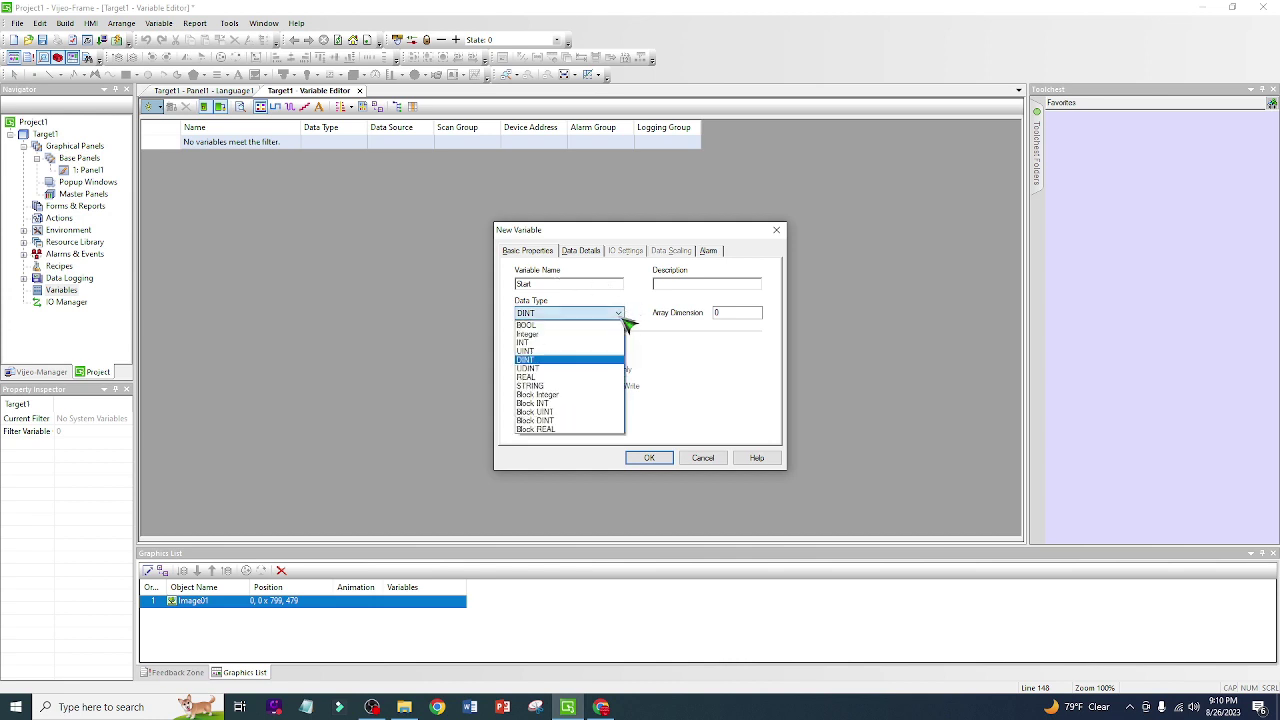
pyautogui.click(526, 325)
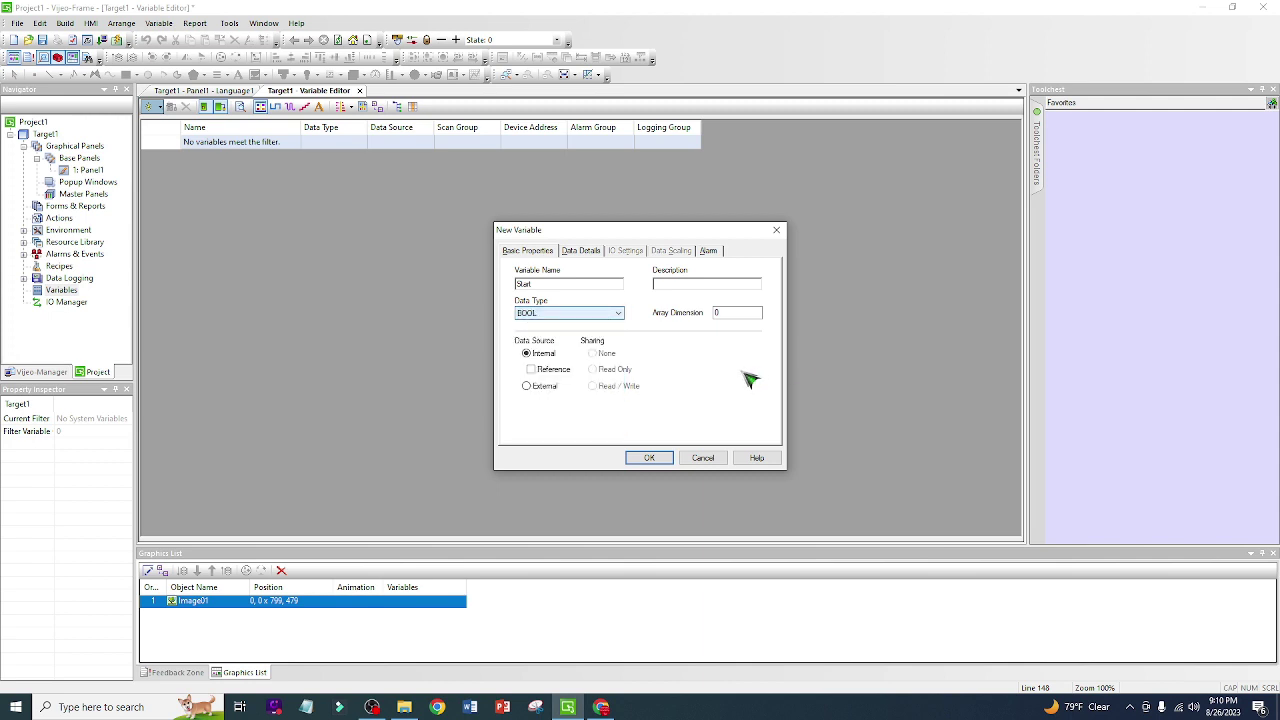
# Review the Alarm and Data Details tabs, then confirm to create Start.
pyautogui.click(714, 251)
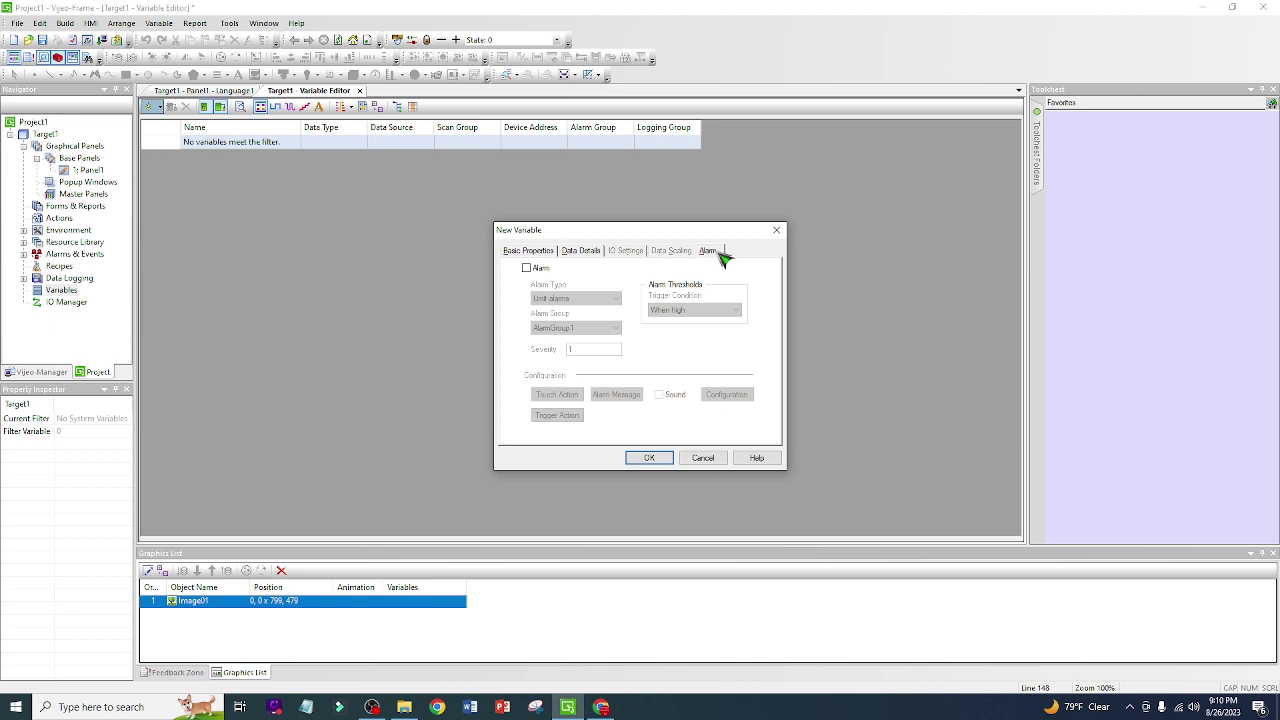
pyautogui.click(586, 249)
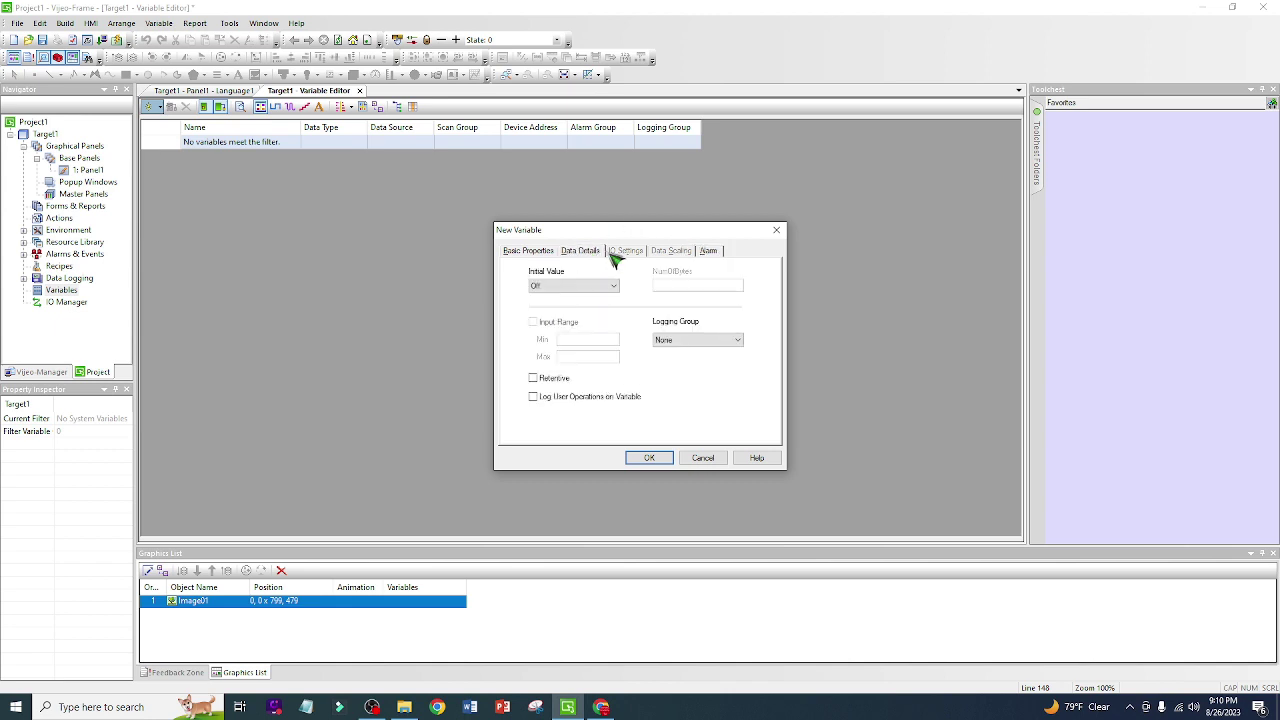
pyautogui.click(522, 251)
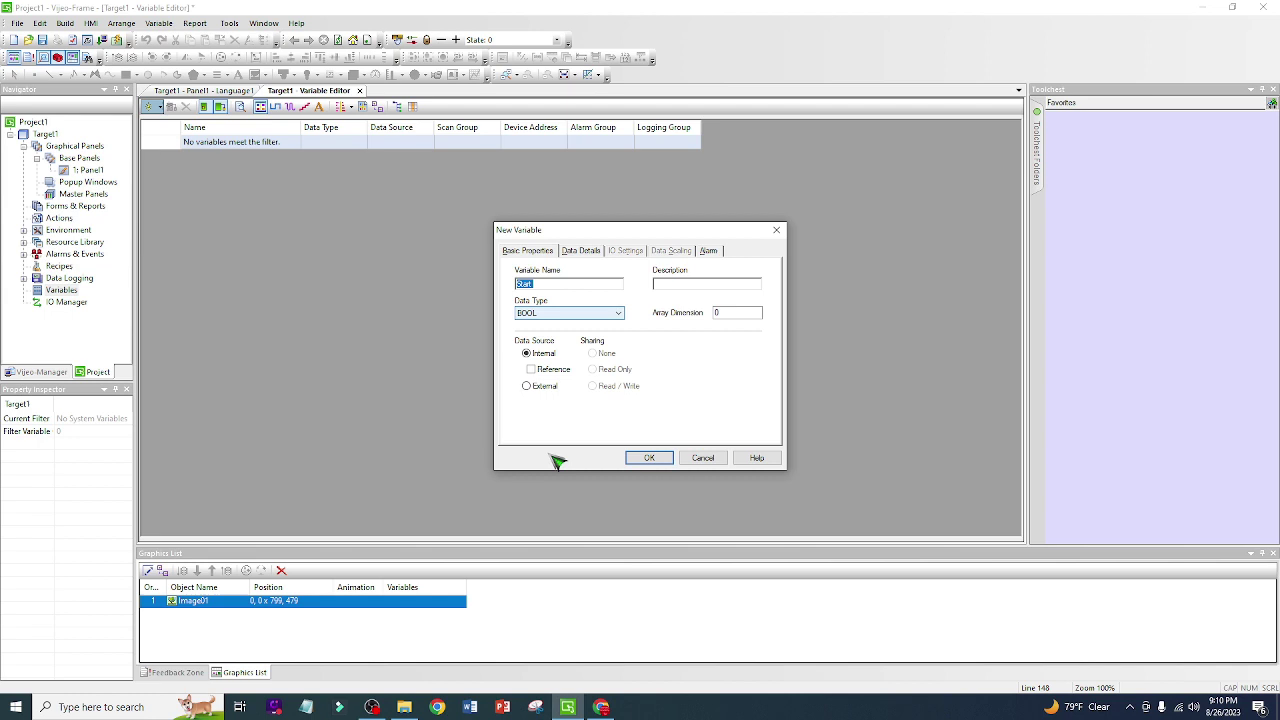
pyautogui.click(650, 459)
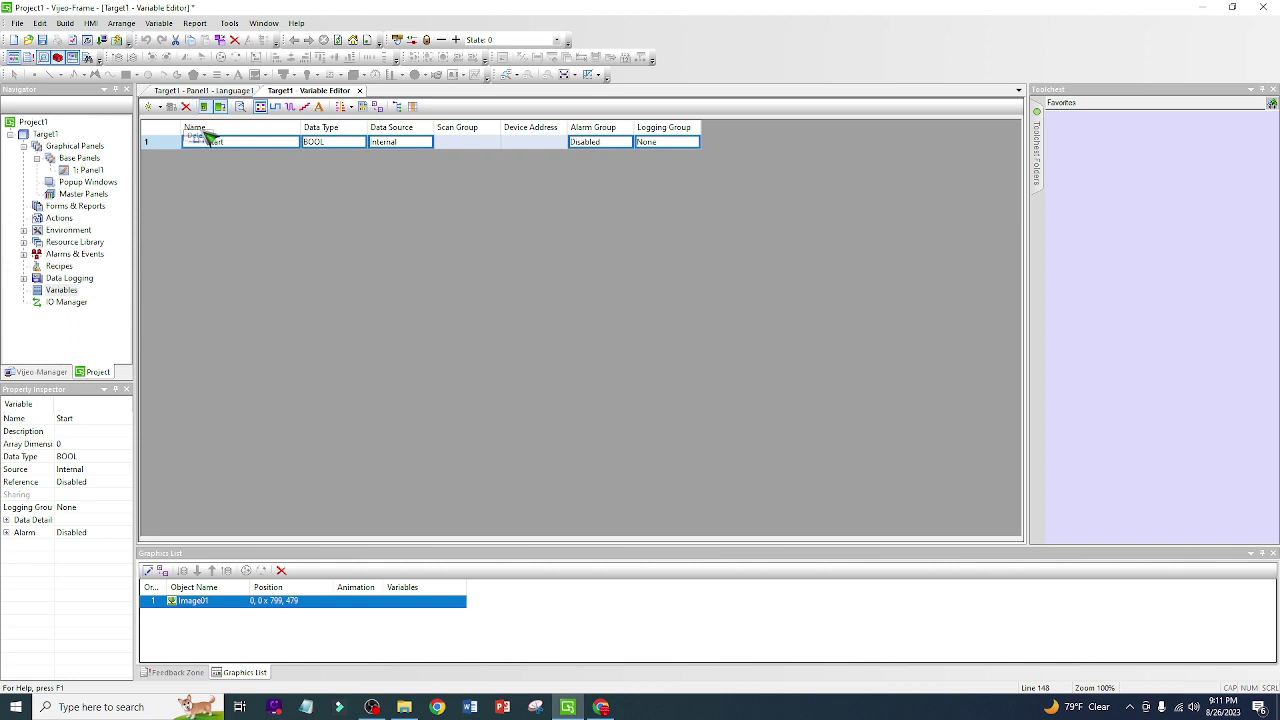
# Create a variable named Stop and set its data type to BOOL in row 2.
pyautogui.click(310, 146)
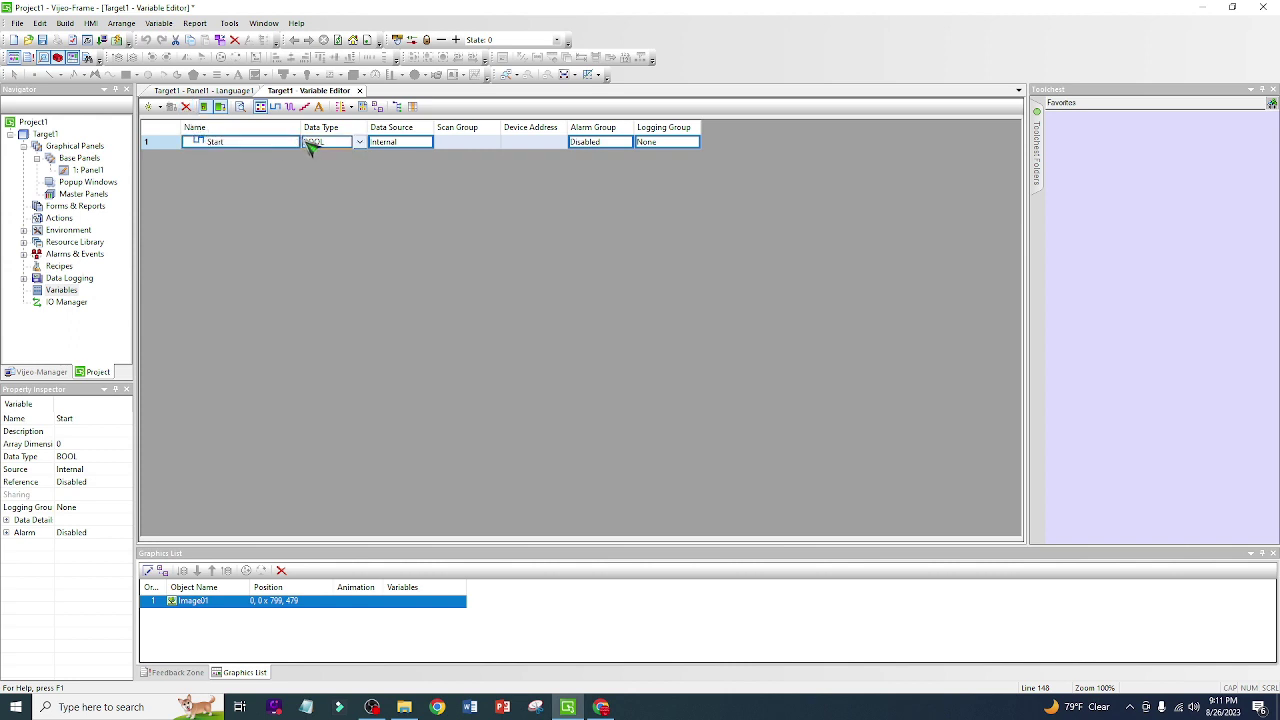
pyautogui.click(153, 108)
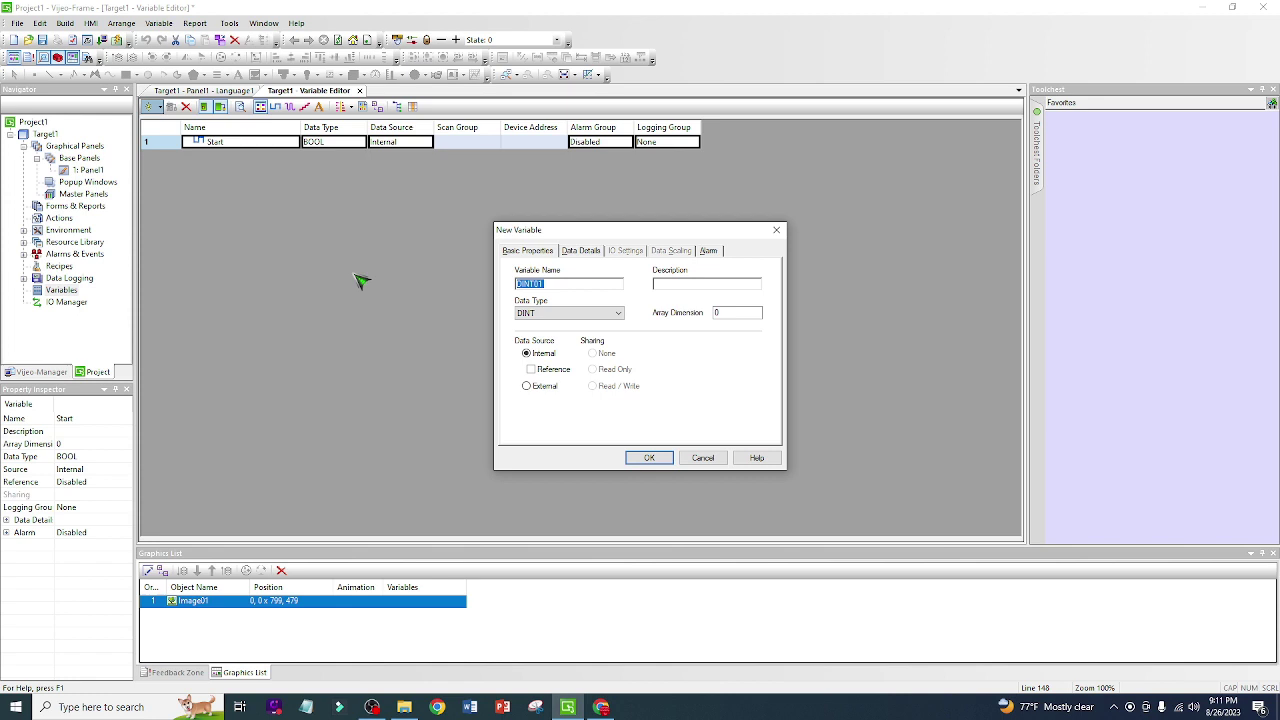
pyautogui.press('BackSpace')
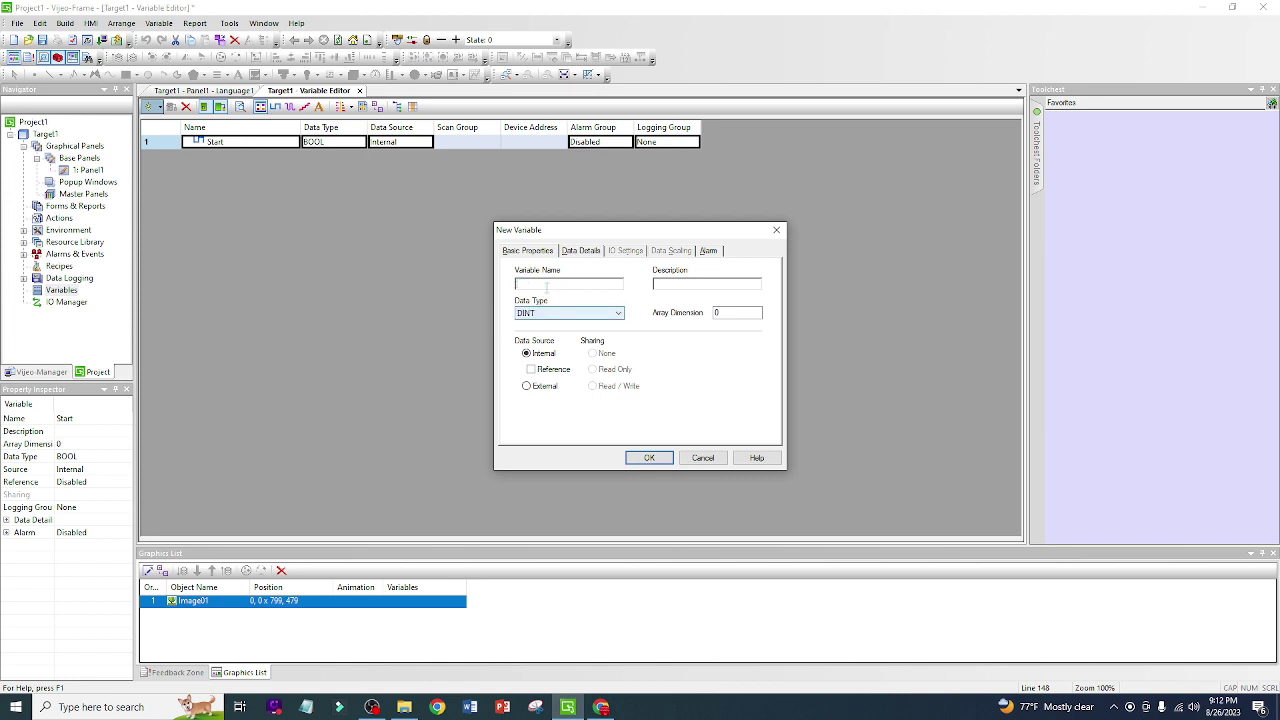
pyautogui.write('Stop')
pyautogui.click(649, 458)
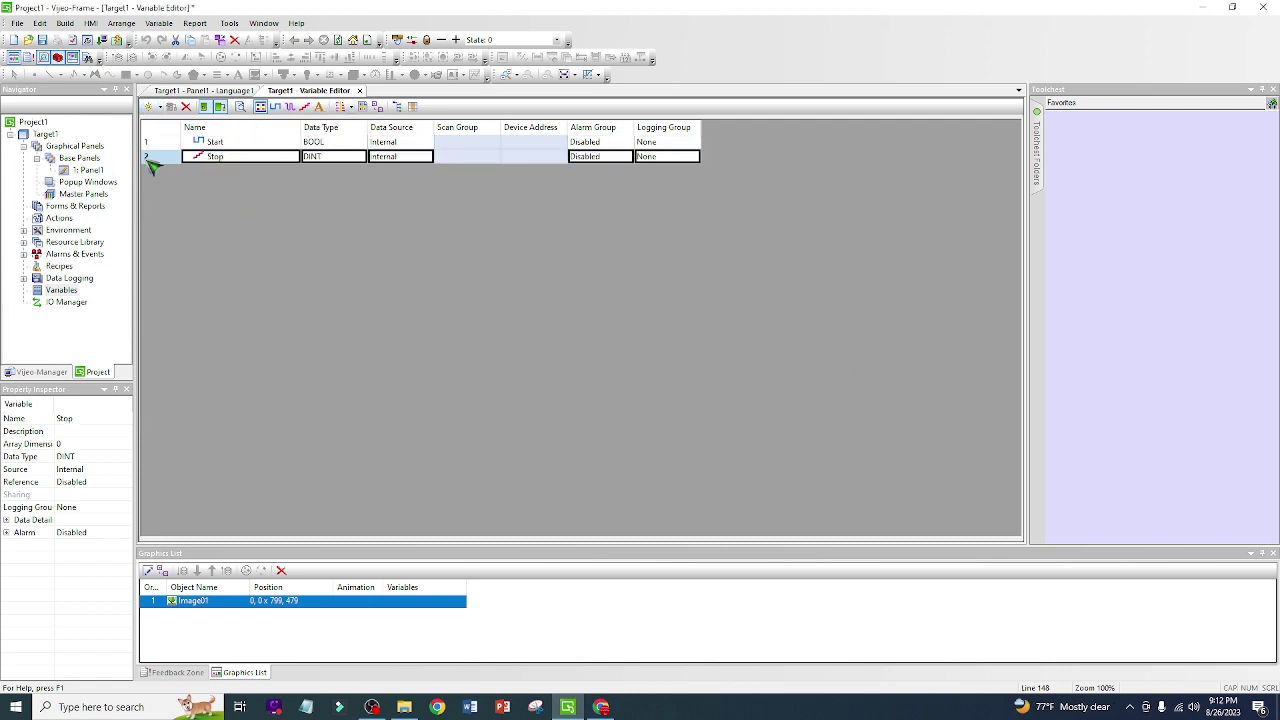
pyautogui.click(355, 158)
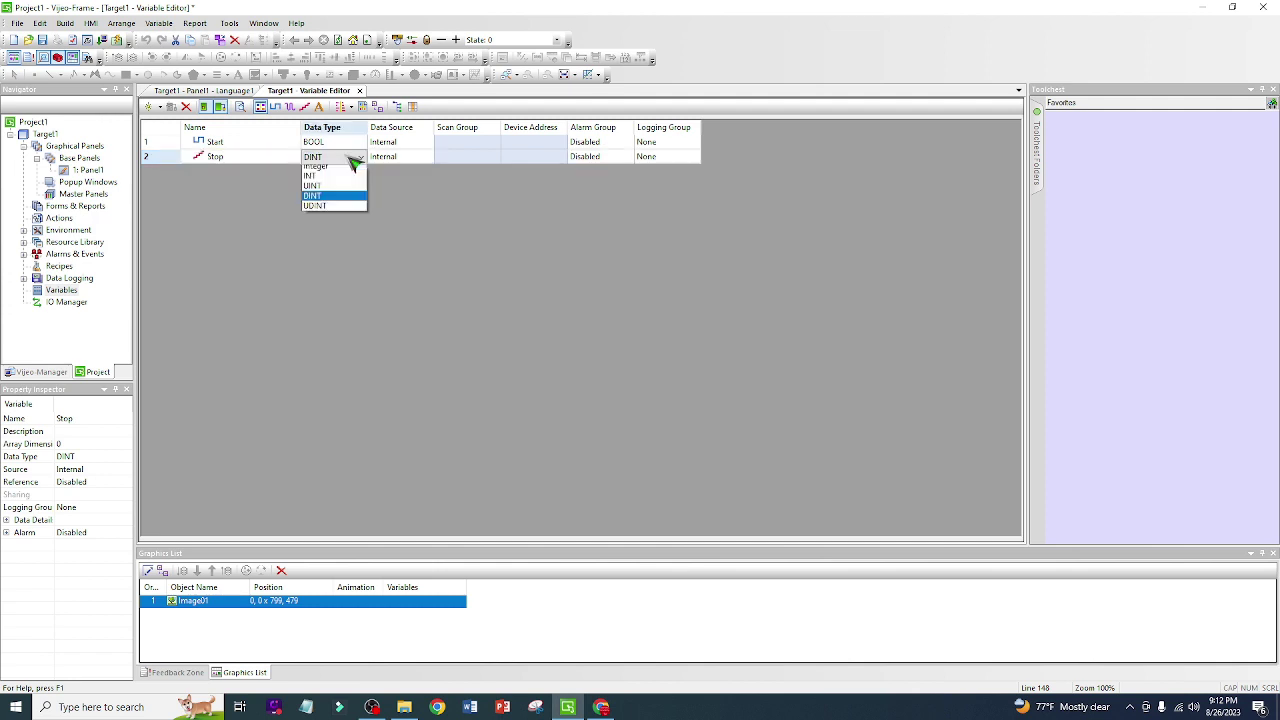
pyautogui.click(335, 171)
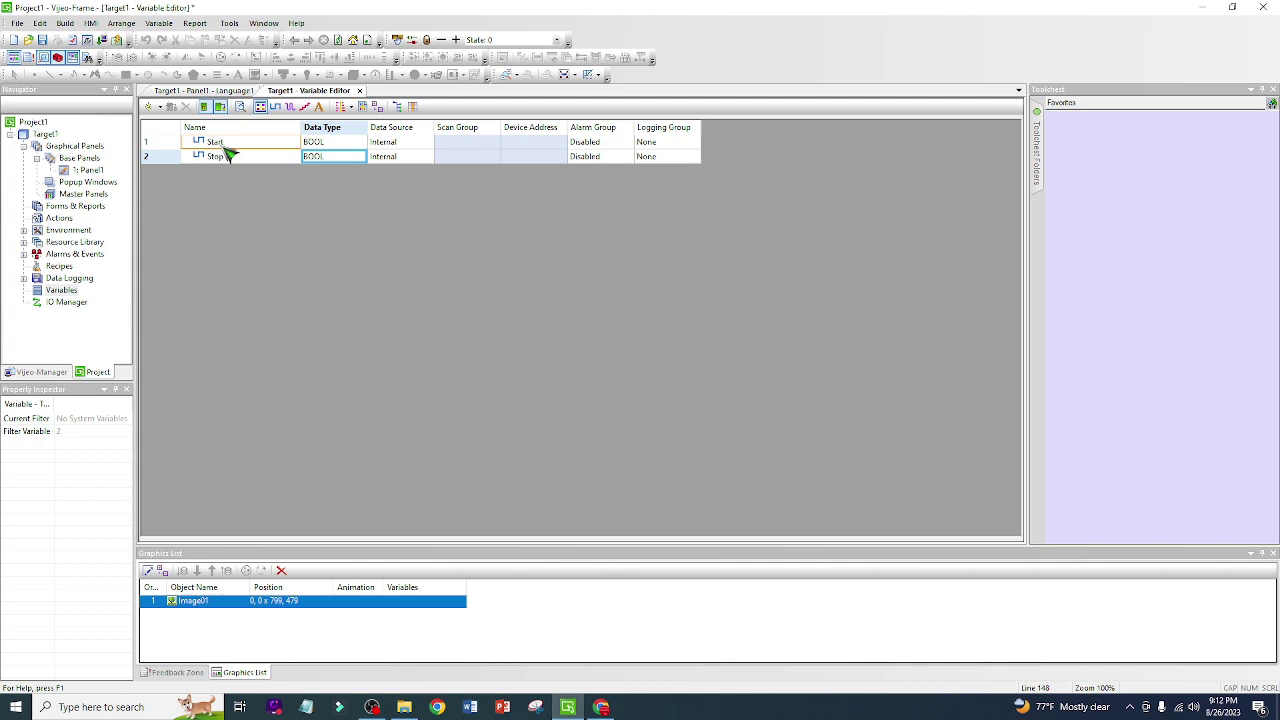
# Create the new INT variable Temperature.
pyautogui.click(152, 108)
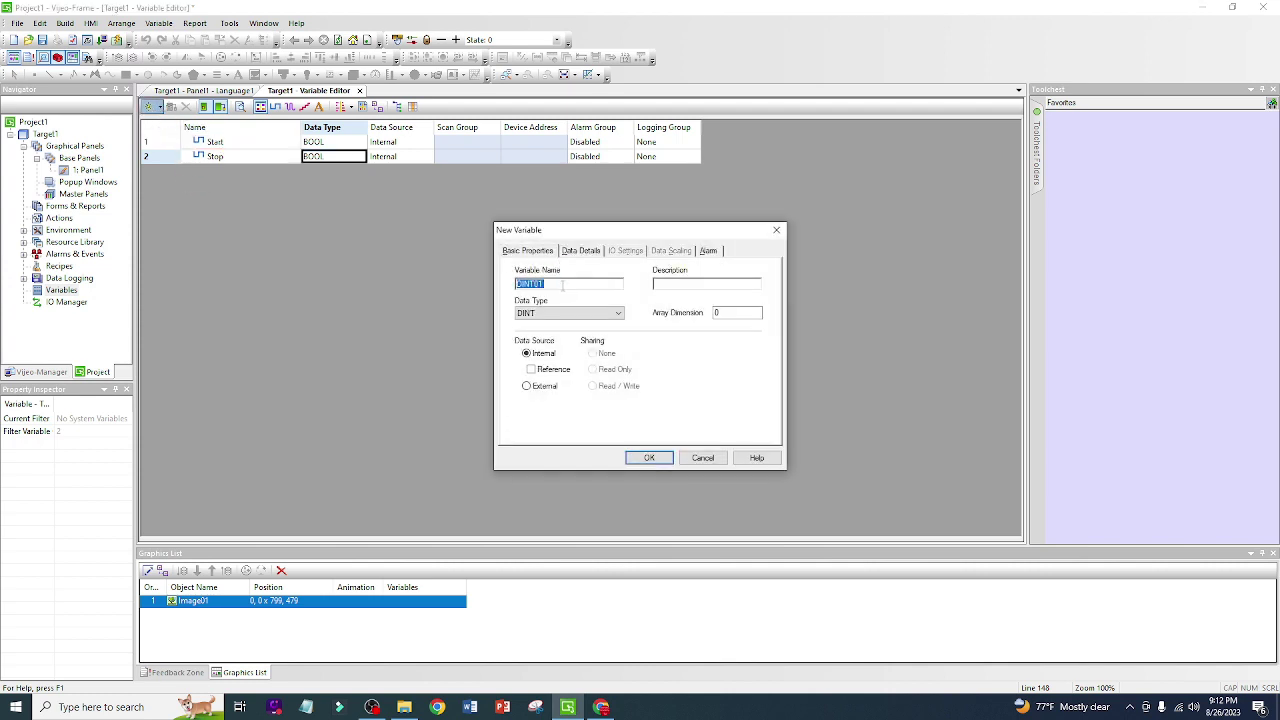
pyautogui.click(607, 318)
pyautogui.click(560, 356)
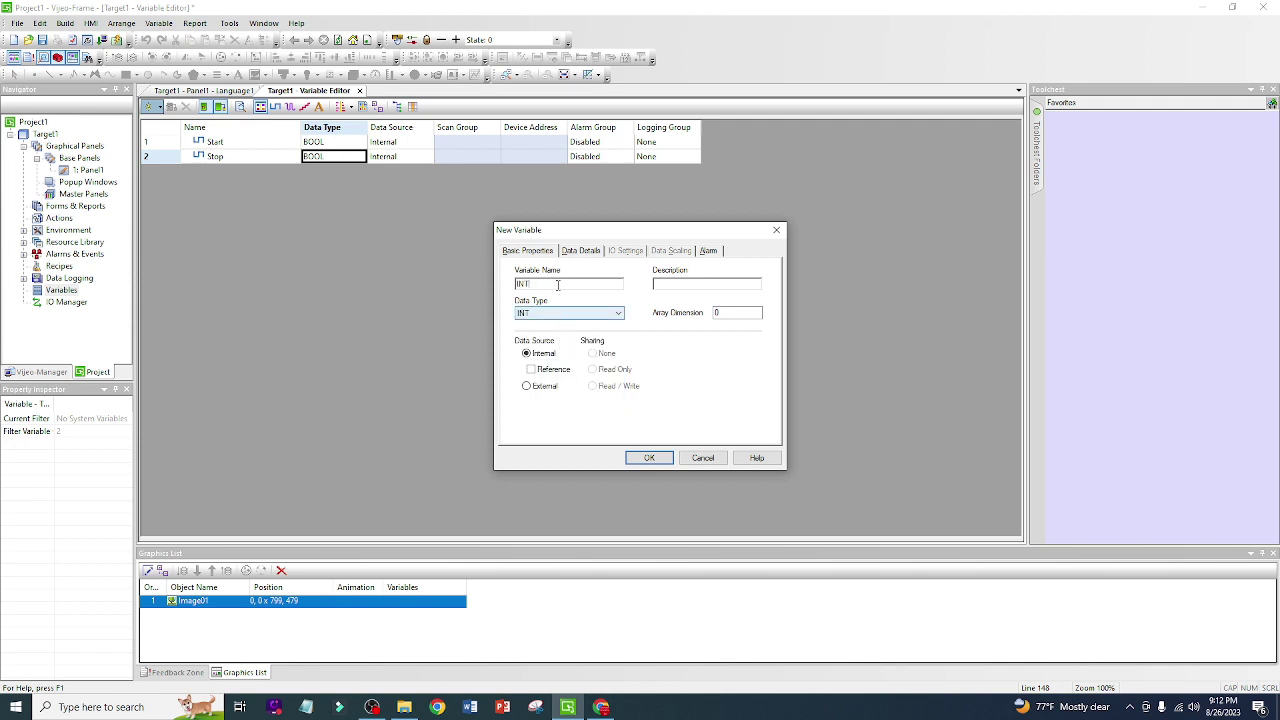
pyautogui.press('Escape')
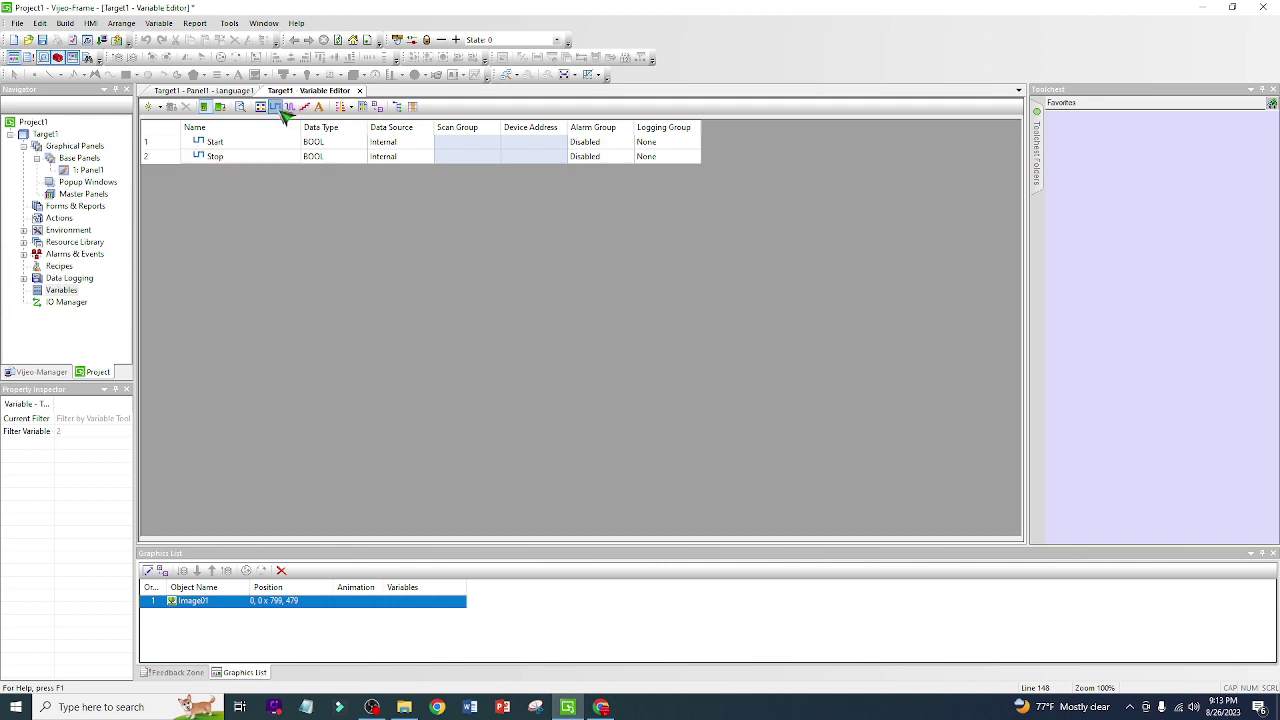
# Toggle the data type filter between All types, BOOL, and All types again.
pyautogui.click(283, 113)
pyautogui.click(277, 111)
pyautogui.click(267, 110)
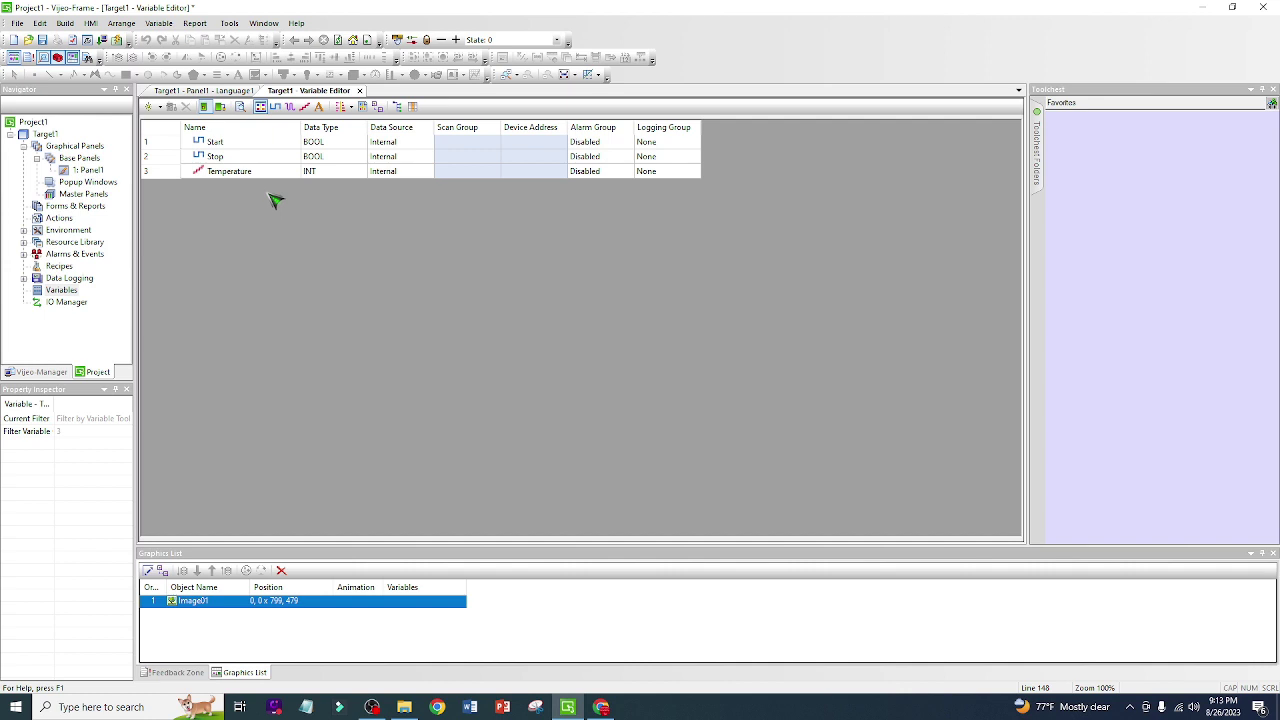
pyautogui.click(149, 106)
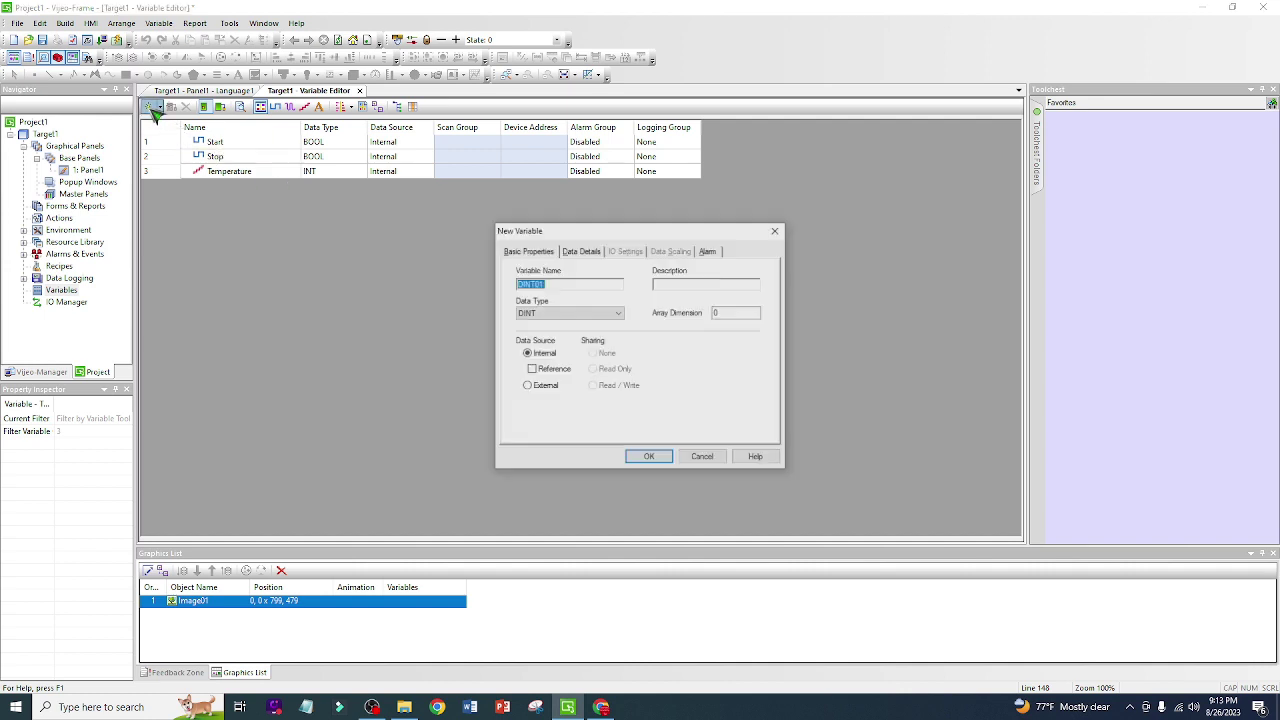
# Create a REAL variable named Temp_output in place of the default REAL01.
pyautogui.click(621, 317)
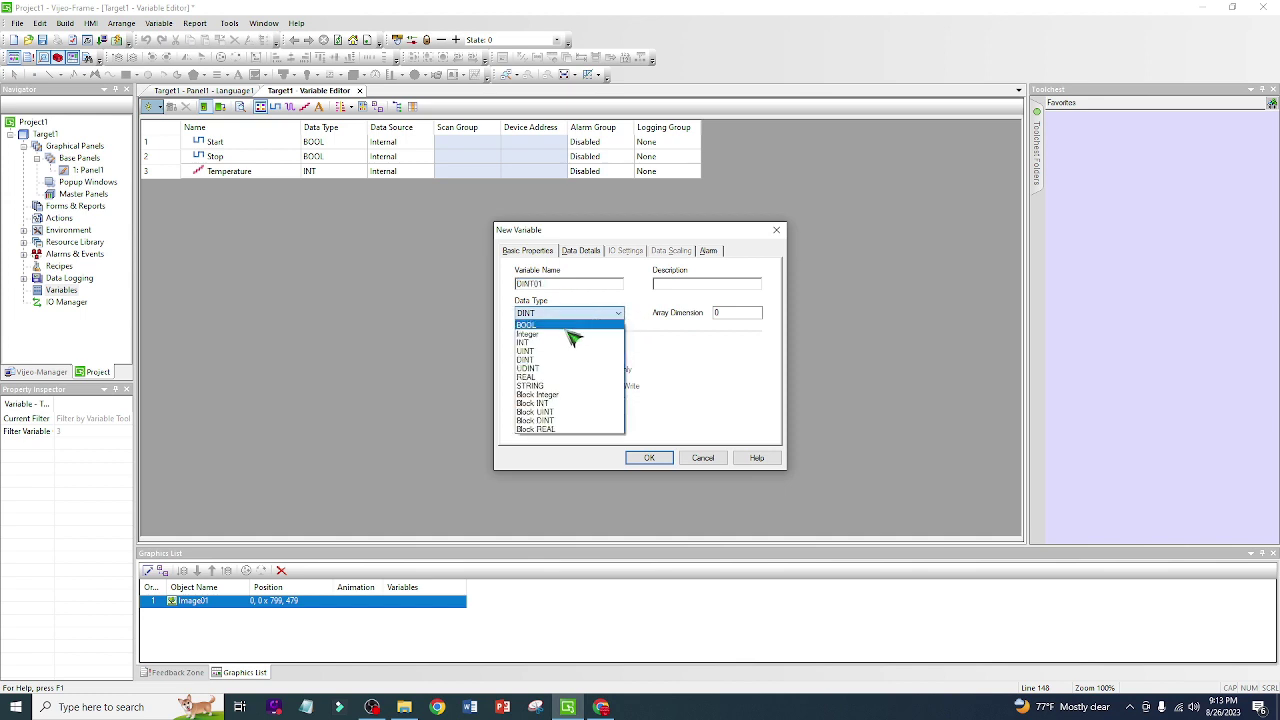
pyautogui.click(540, 377)
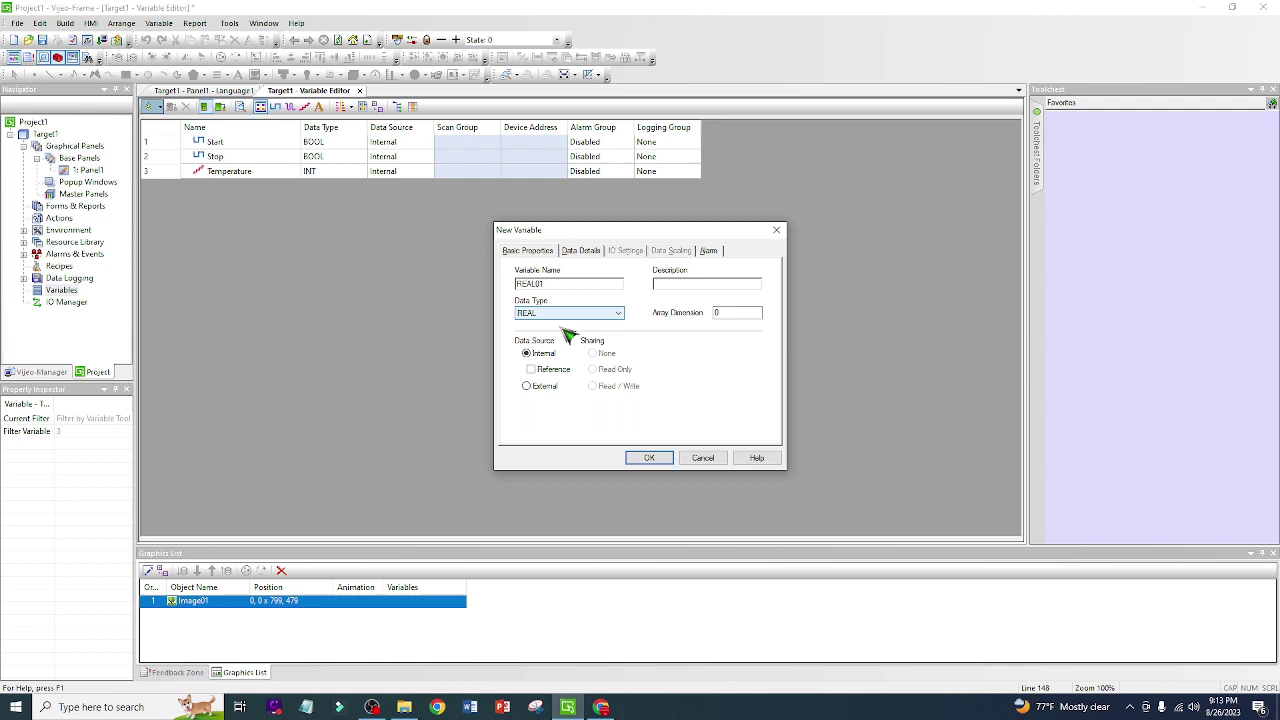
pyautogui.doubleClick(566, 284)
pyautogui.write('Temp_output')
pyautogui.click(649, 458)
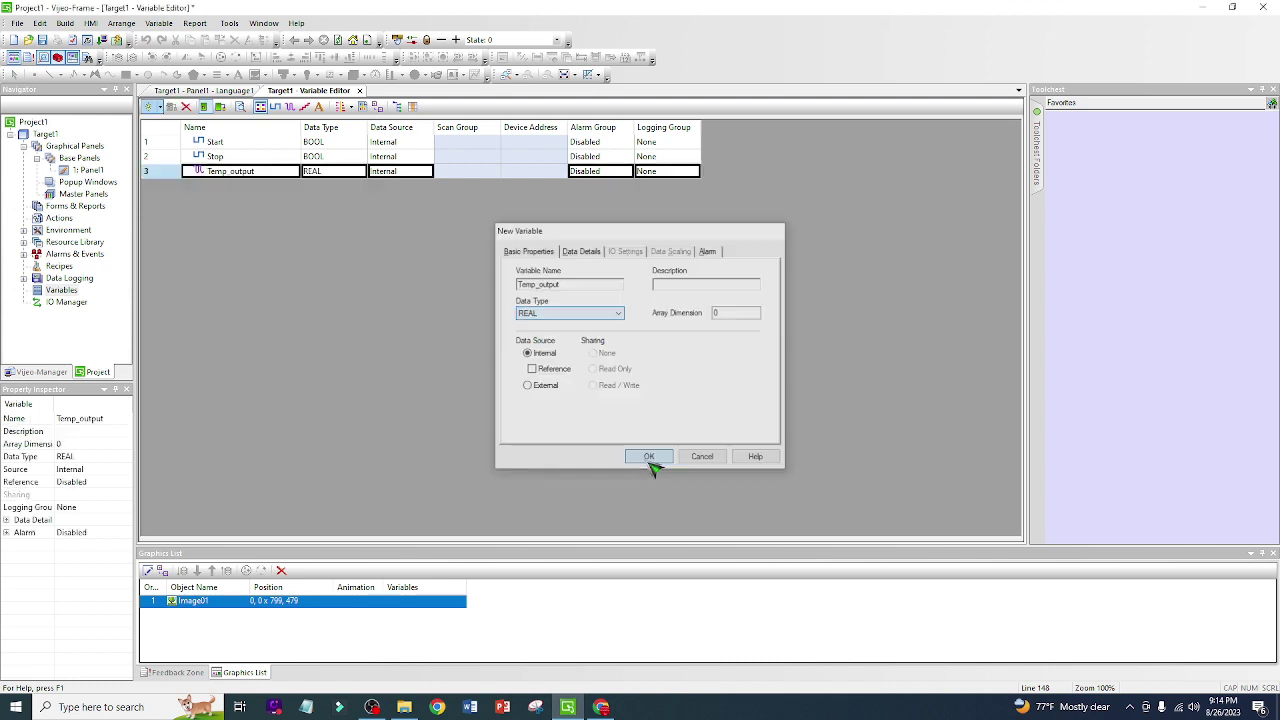
pyautogui.click(315, 157)
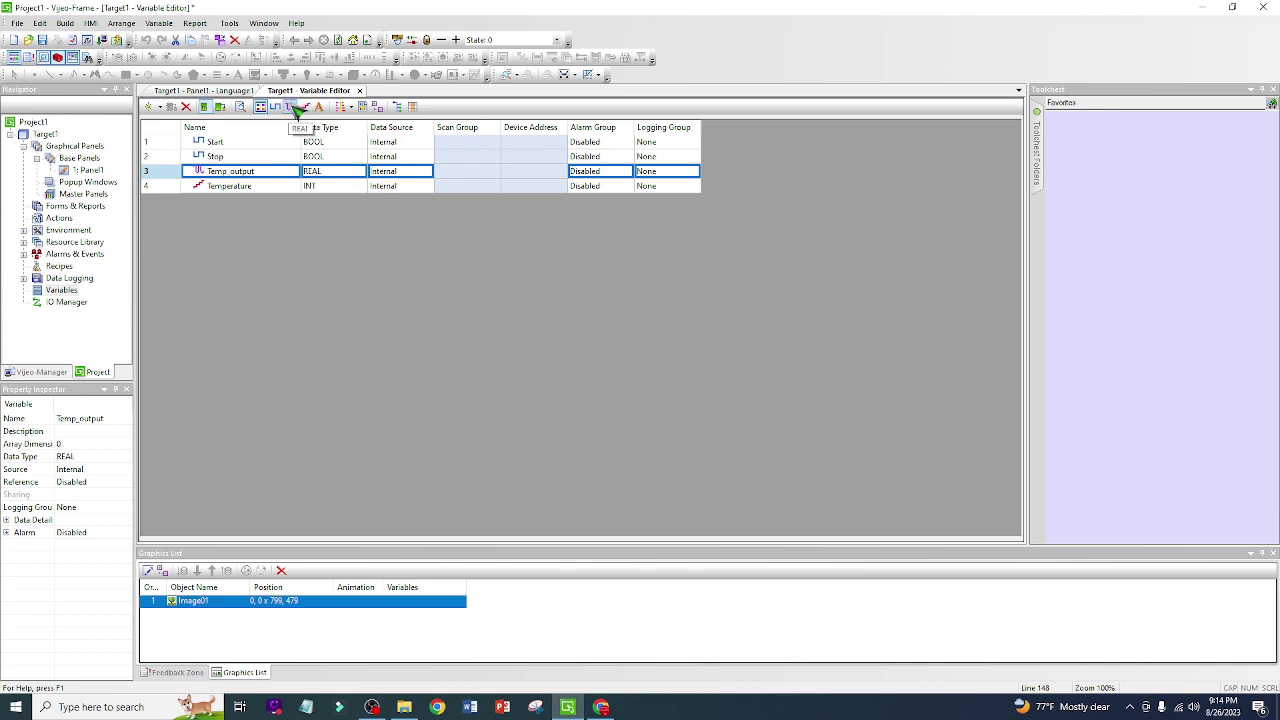
# Filter the list to REAL, then All types, then INT, leaving only Temperature shown.
pyautogui.click(292, 107)
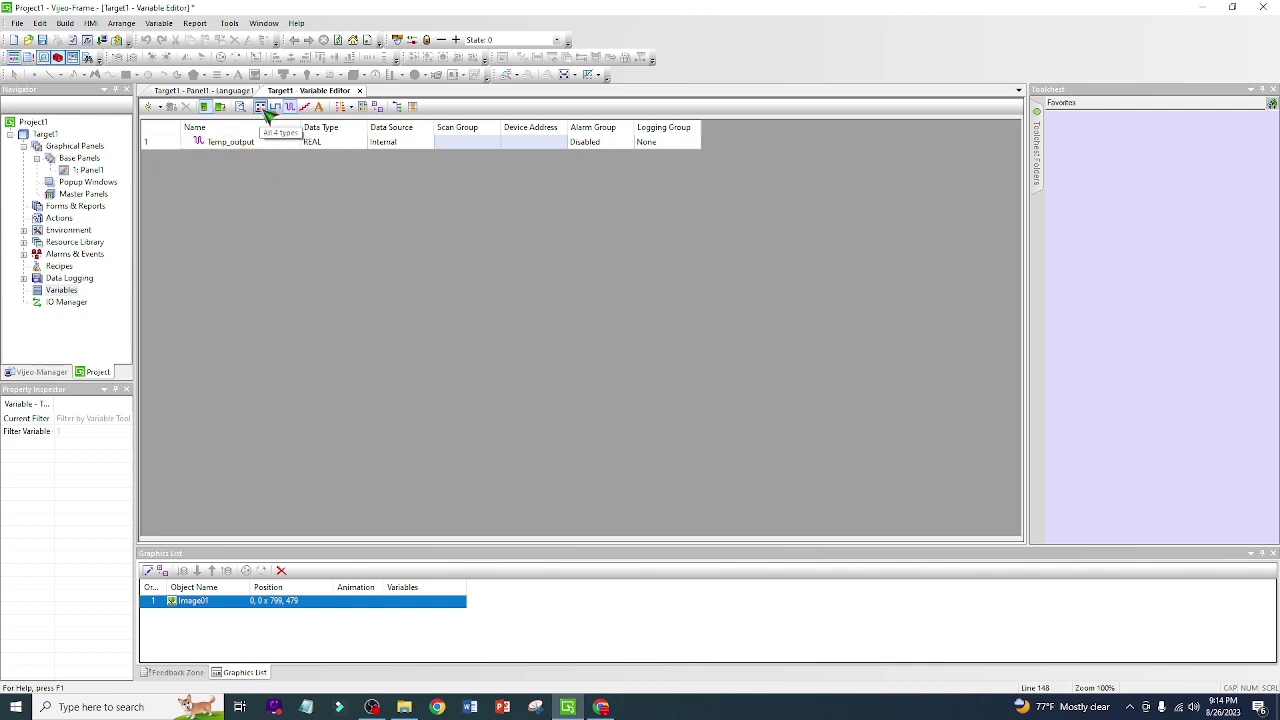
pyautogui.click(262, 107)
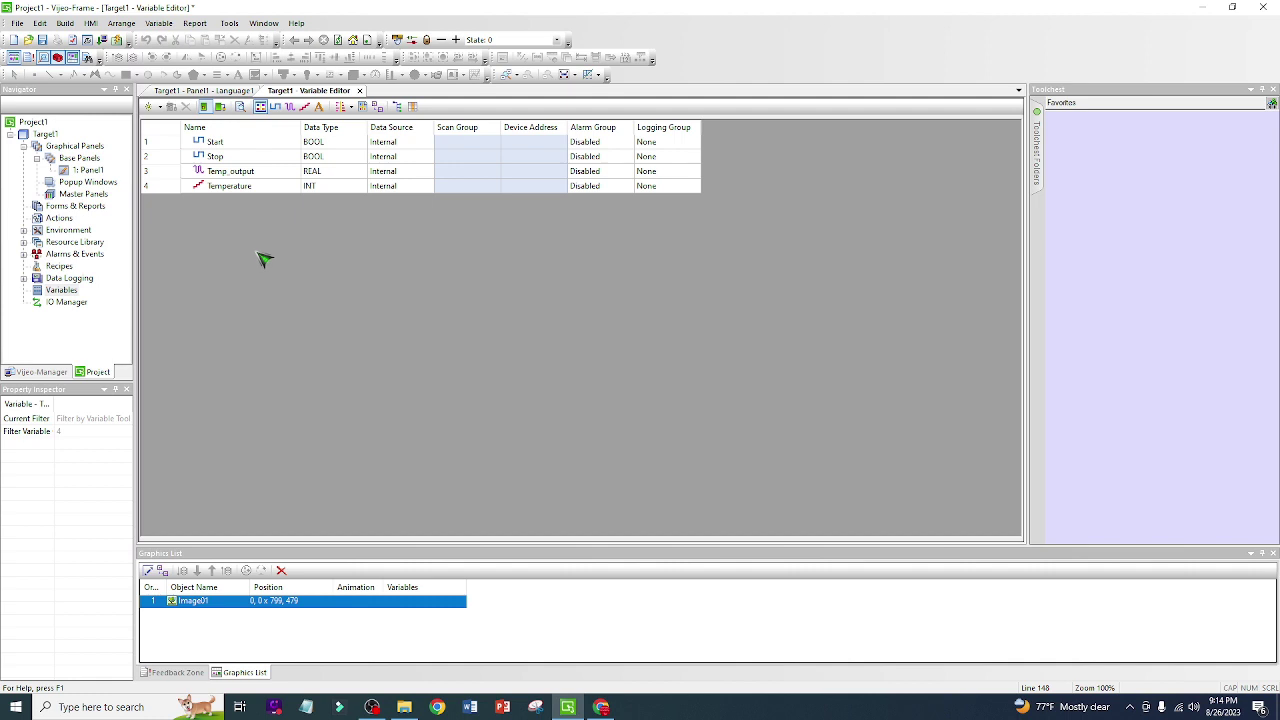
pyautogui.click(306, 107)
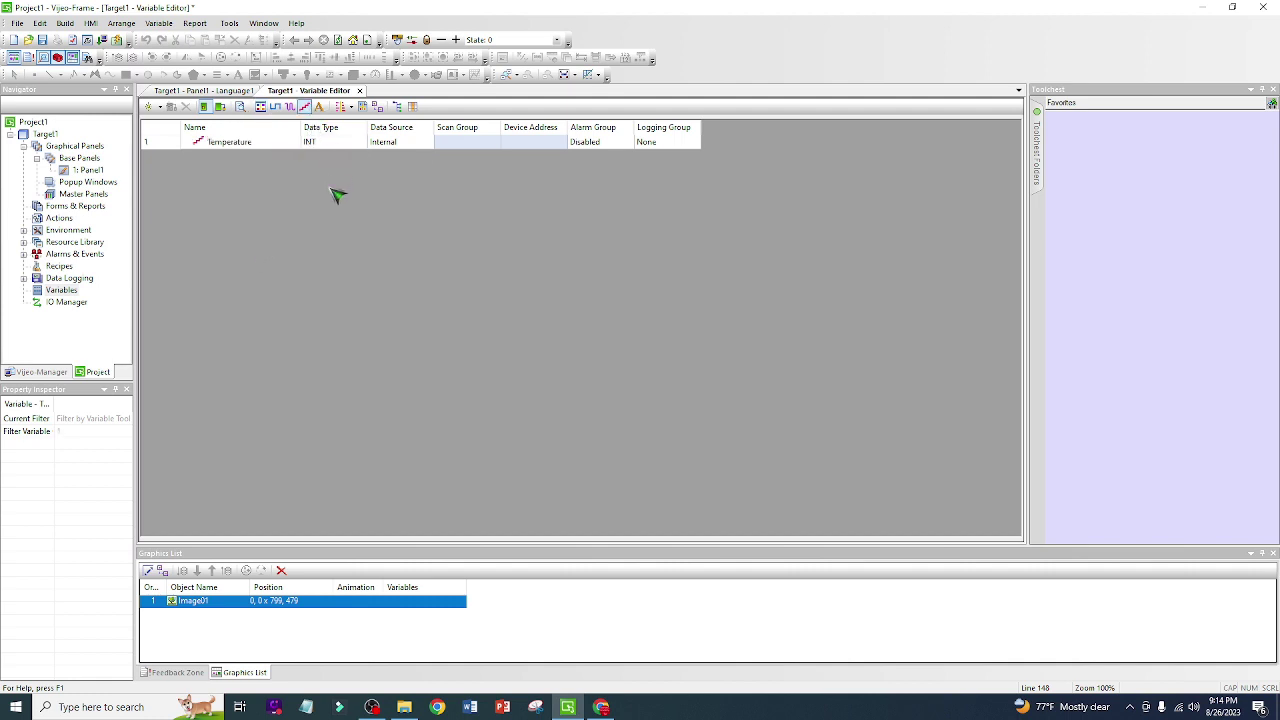